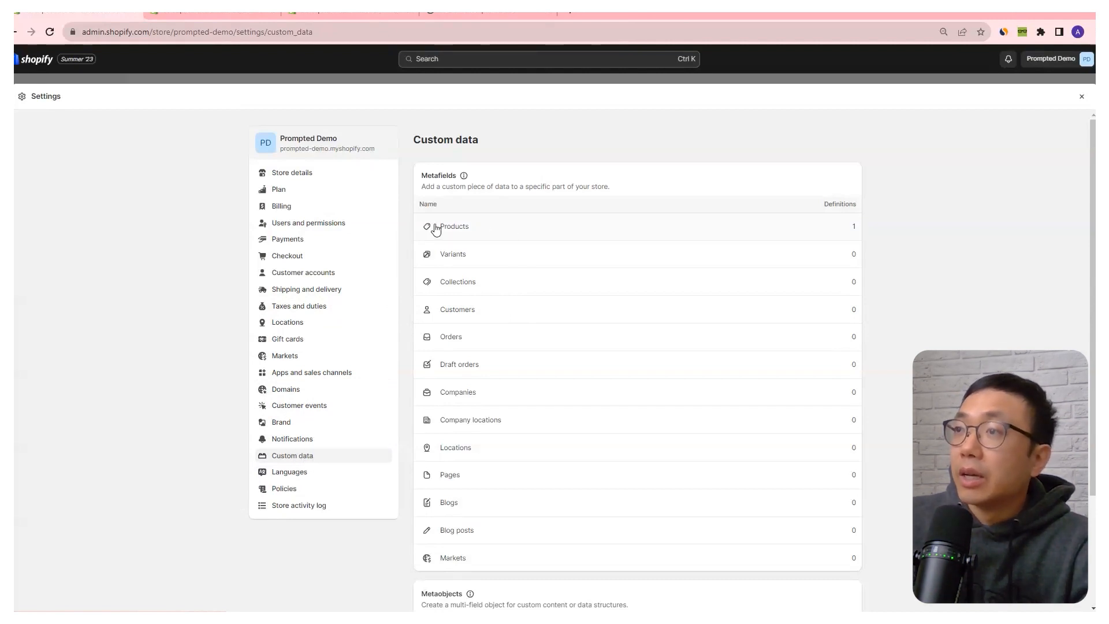
Start a new product metafield definition named Hidden with the namespace and key seo.hidden
click(461, 228)
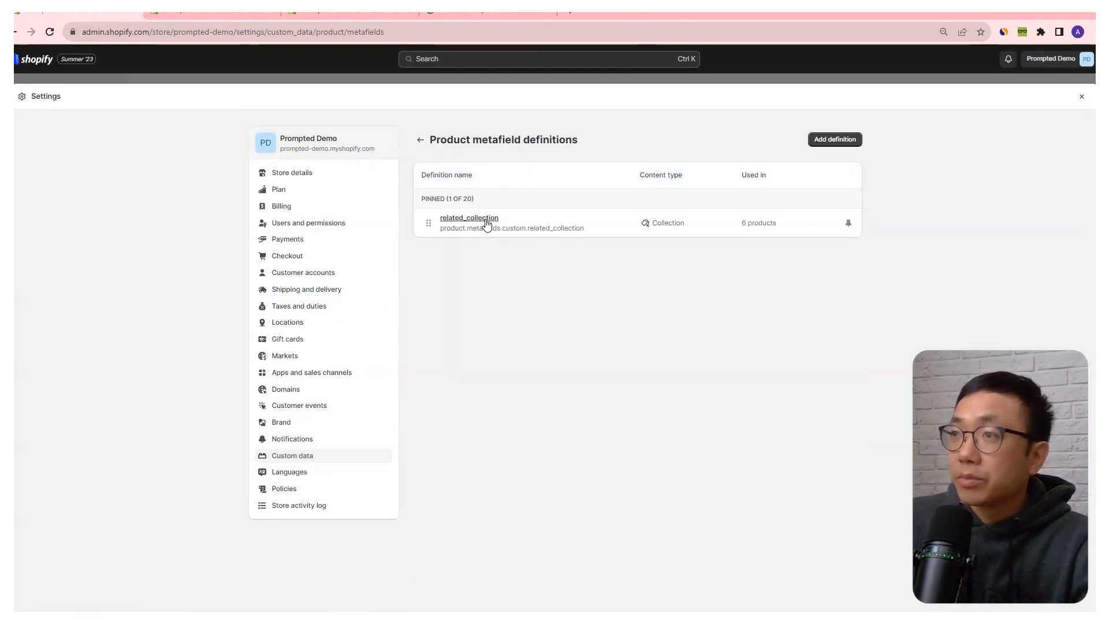
click(854, 143)
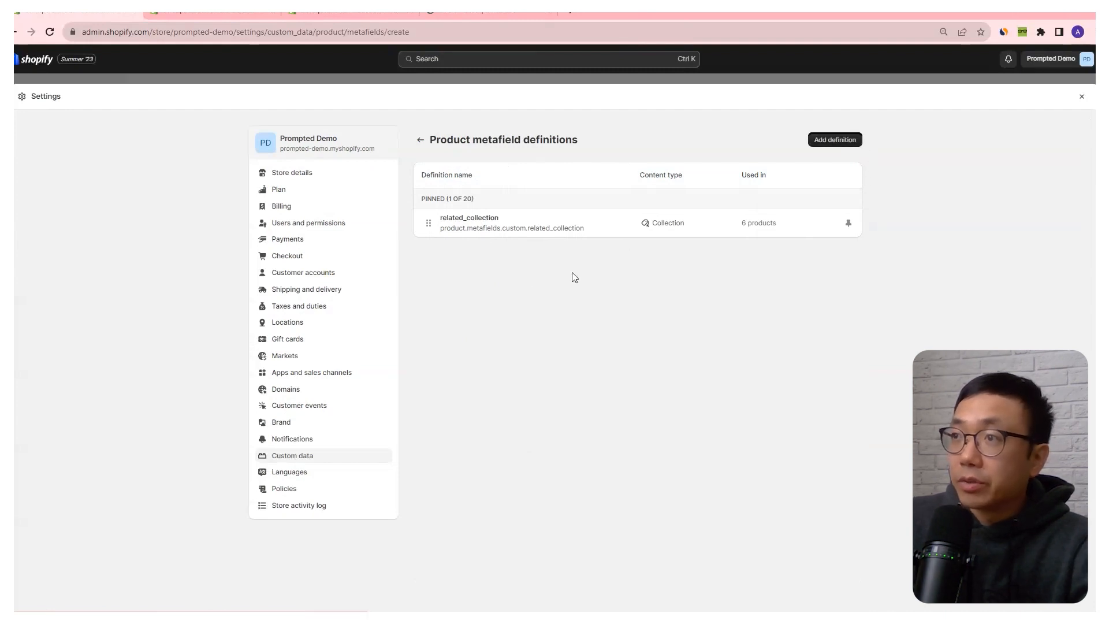
click(497, 191)
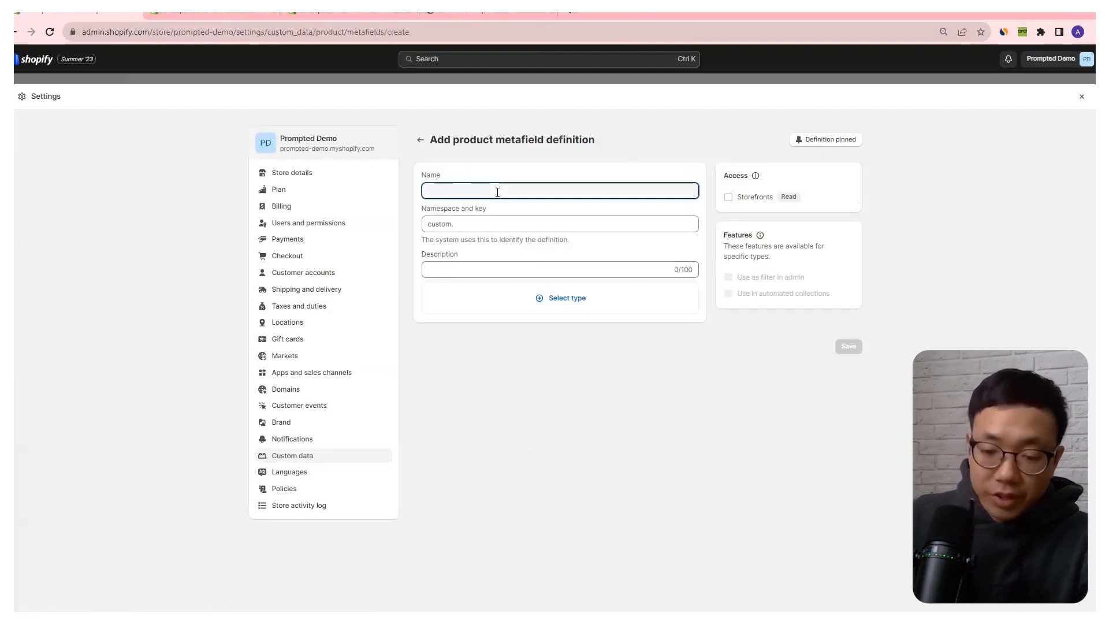
text(Hidden)
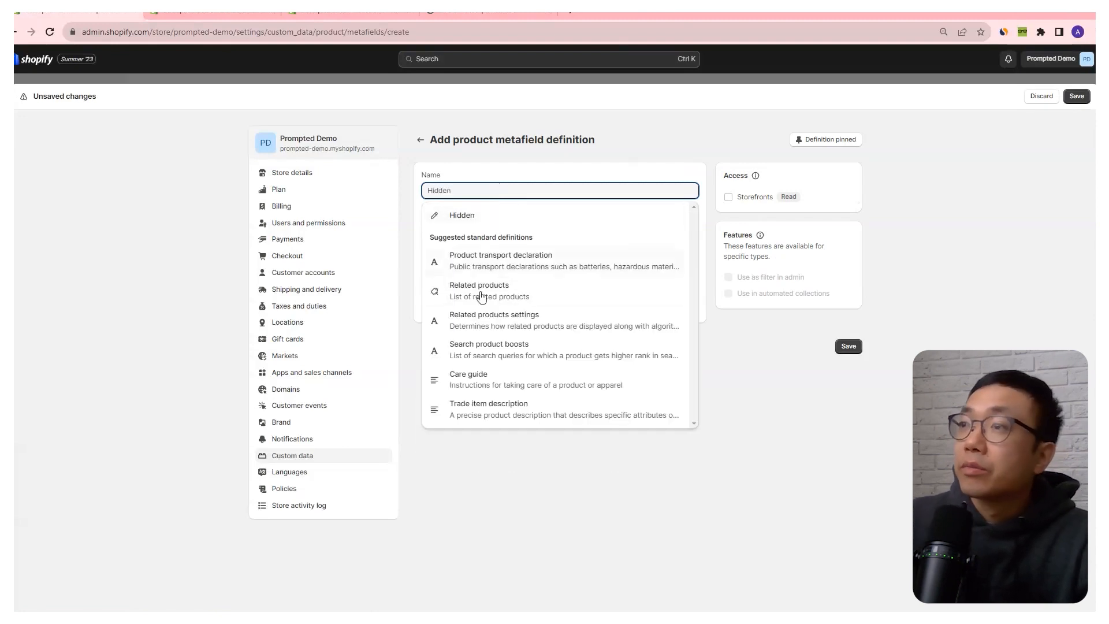
click(452, 490)
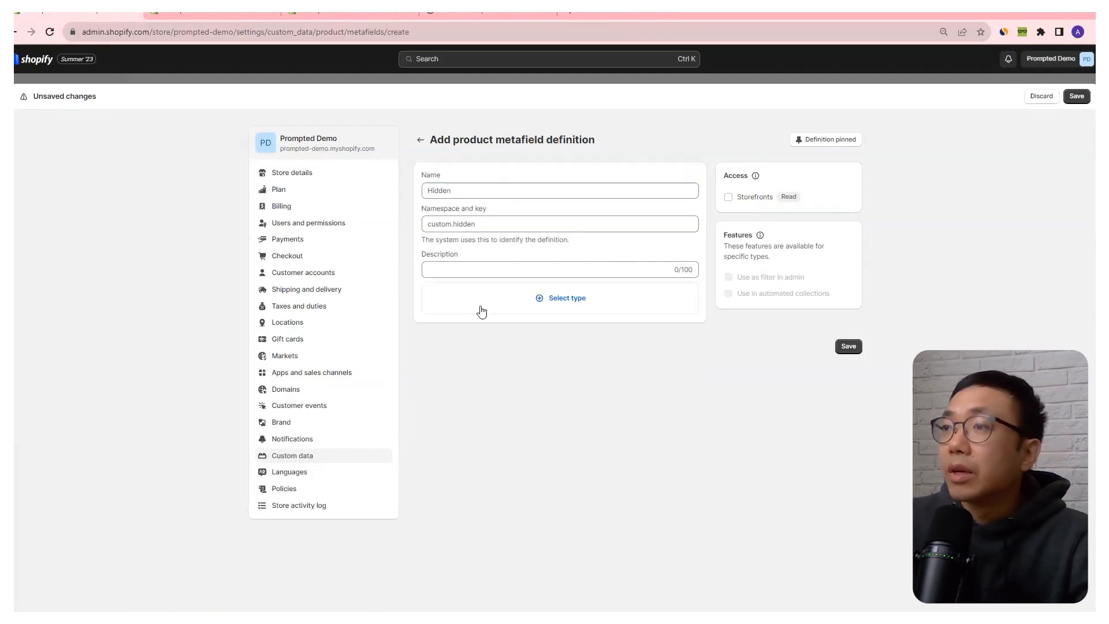
double_click(451, 226)
text(seo)
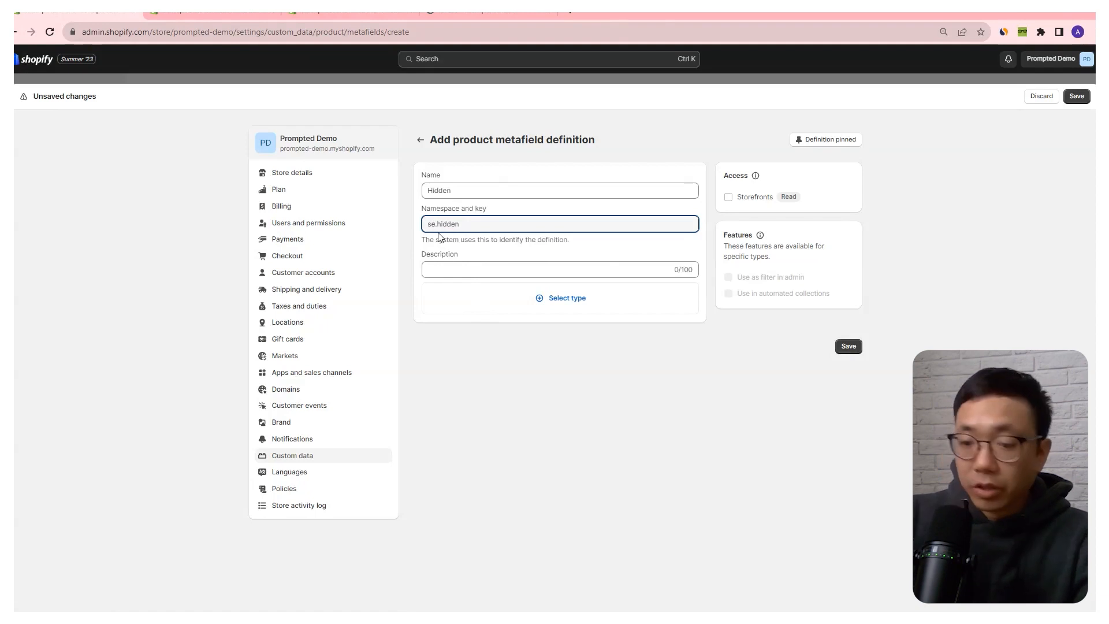
Set the Hidden metafield's content type to Integer and save the definition
click(571, 299)
click(477, 415)
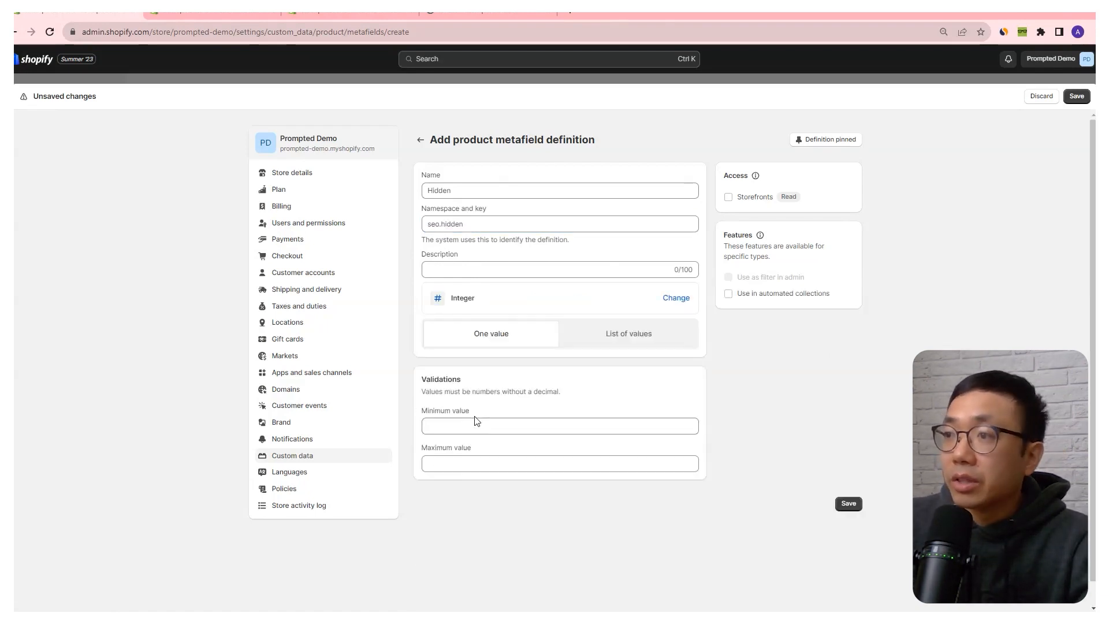
click(848, 503)
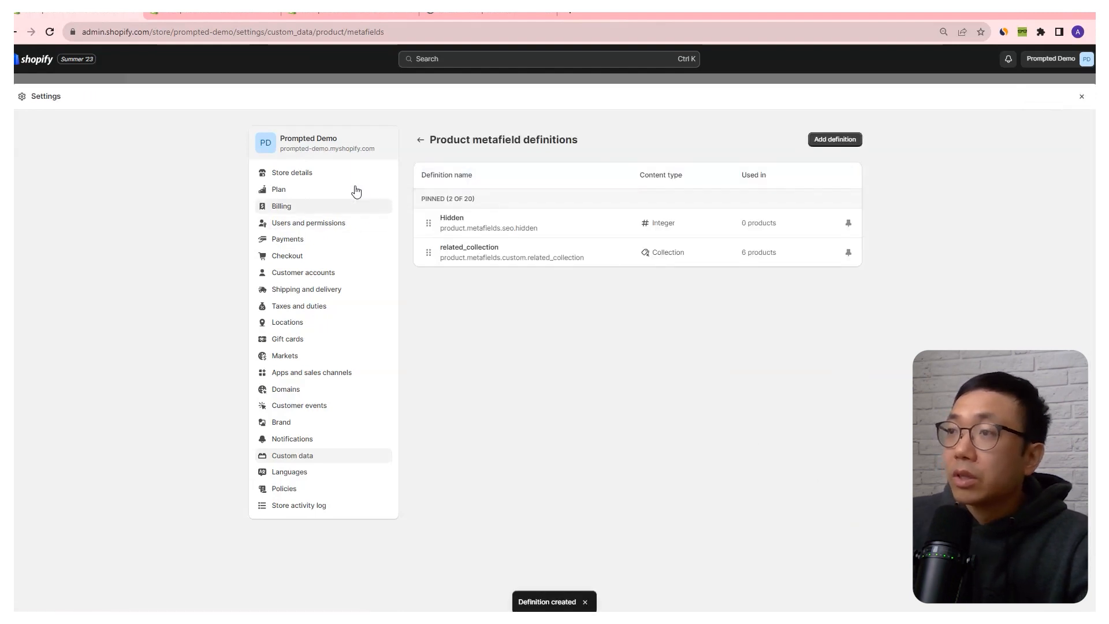
Refresh The Clog Shoe product page, set its Hidden metafield to 1 and save the product
click(352, 15)
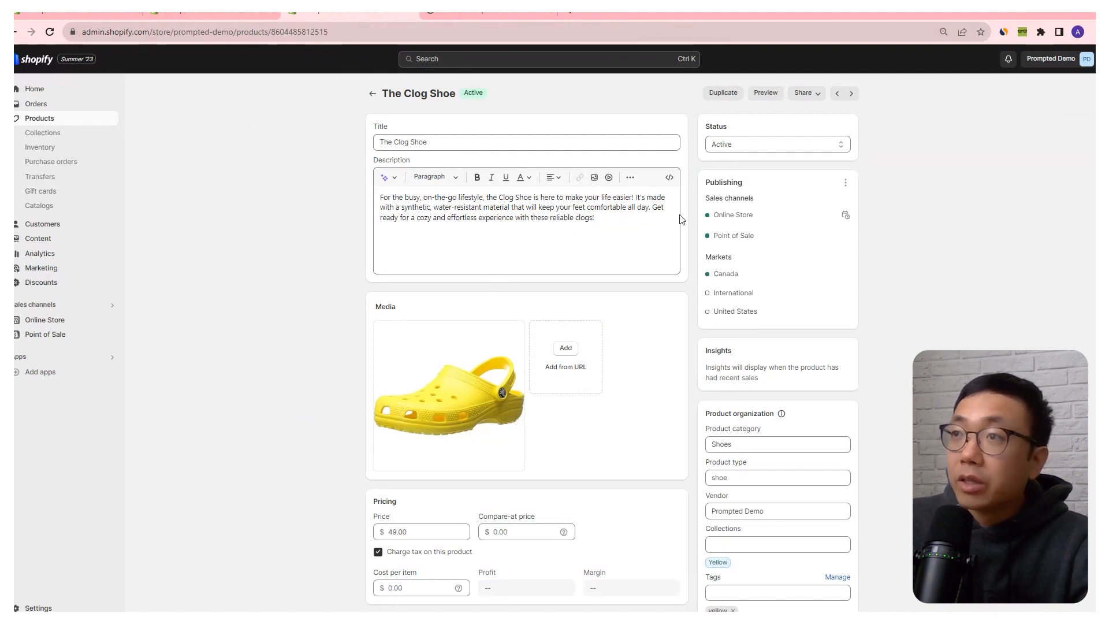
click(50, 37)
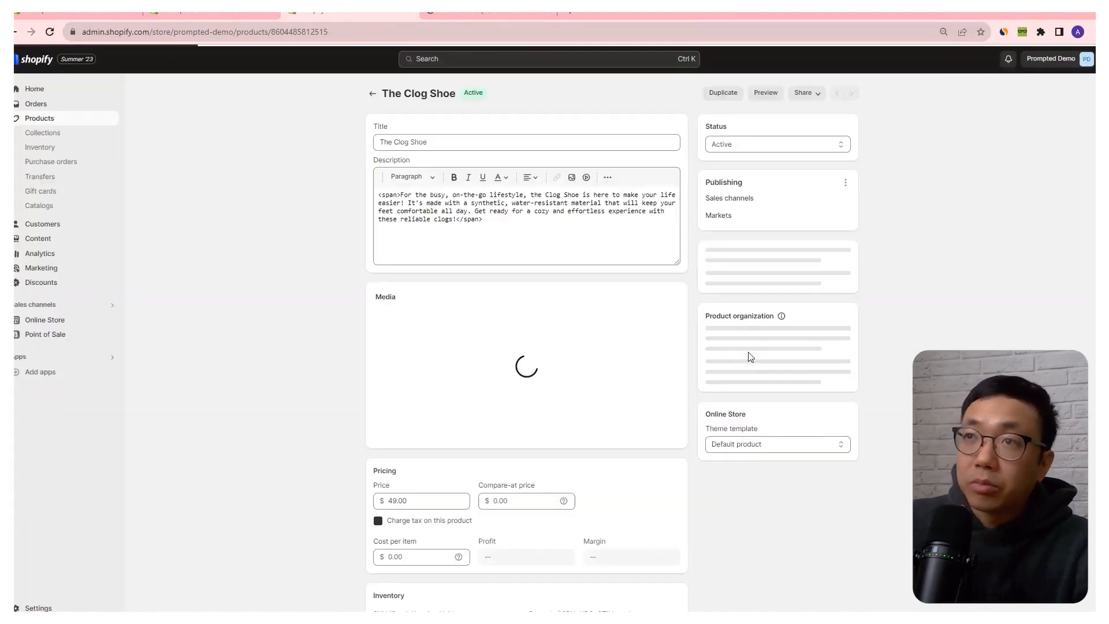
scroll(736, 393, down, 2)
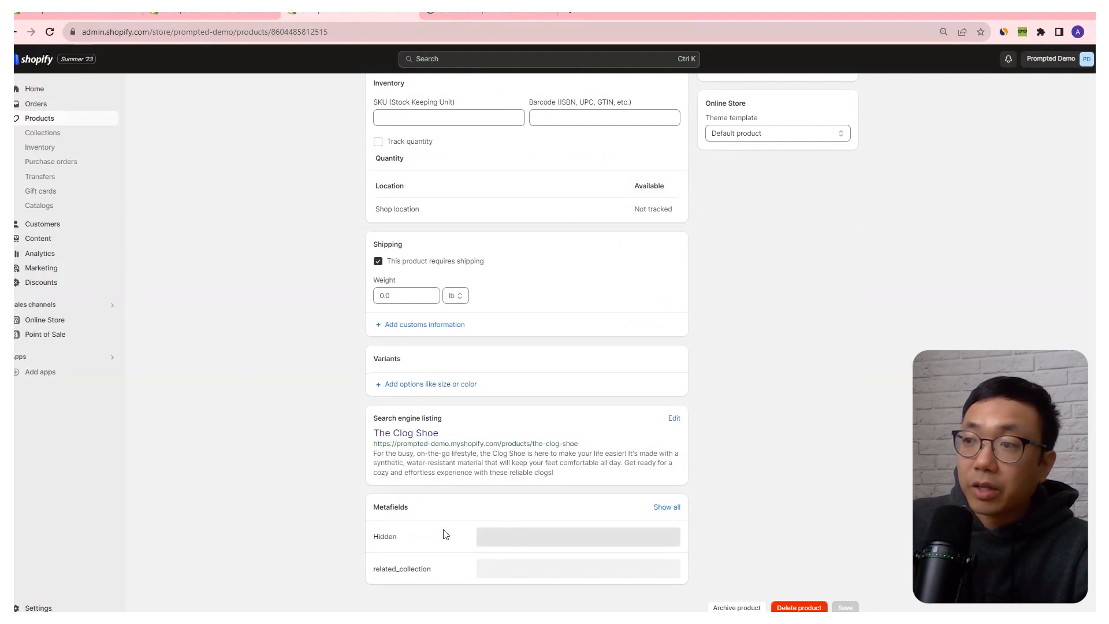
click(489, 539)
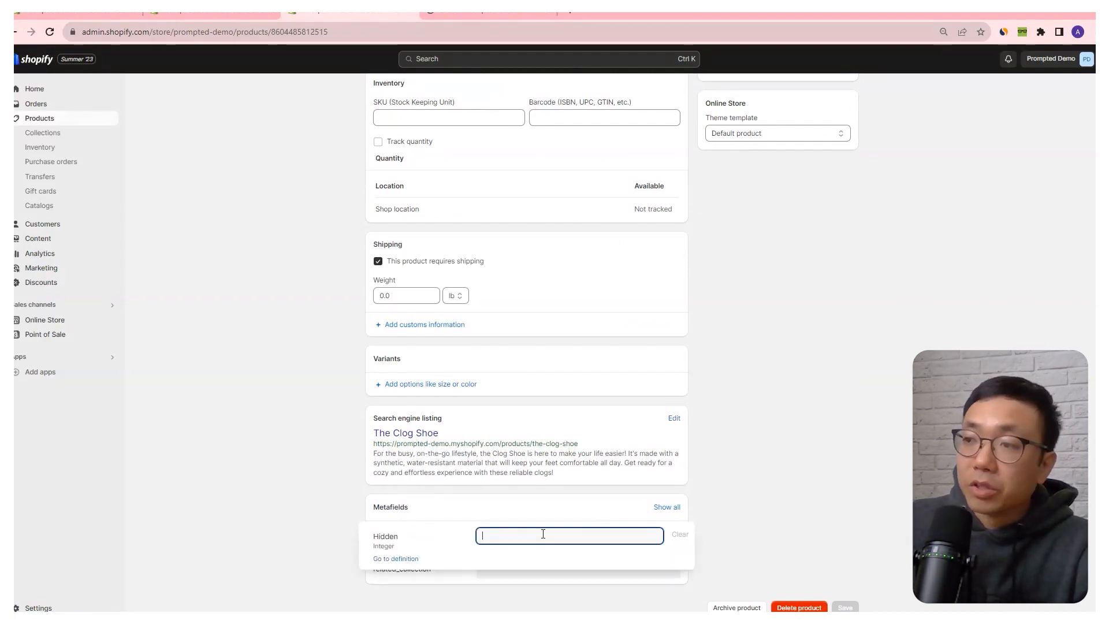
text(1)
click(799, 495)
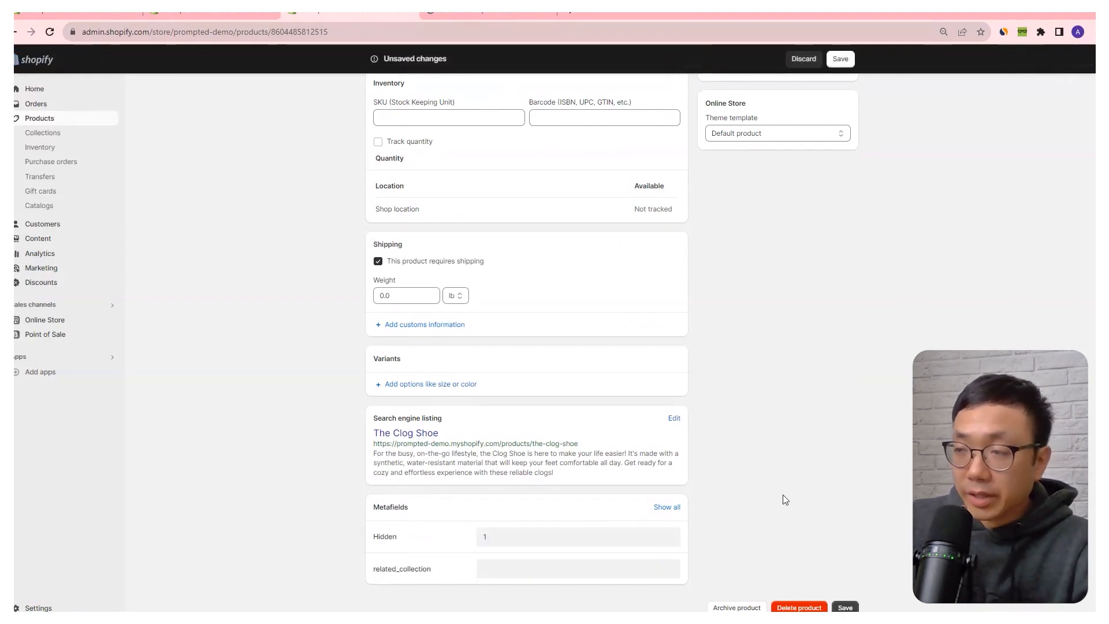
click(840, 60)
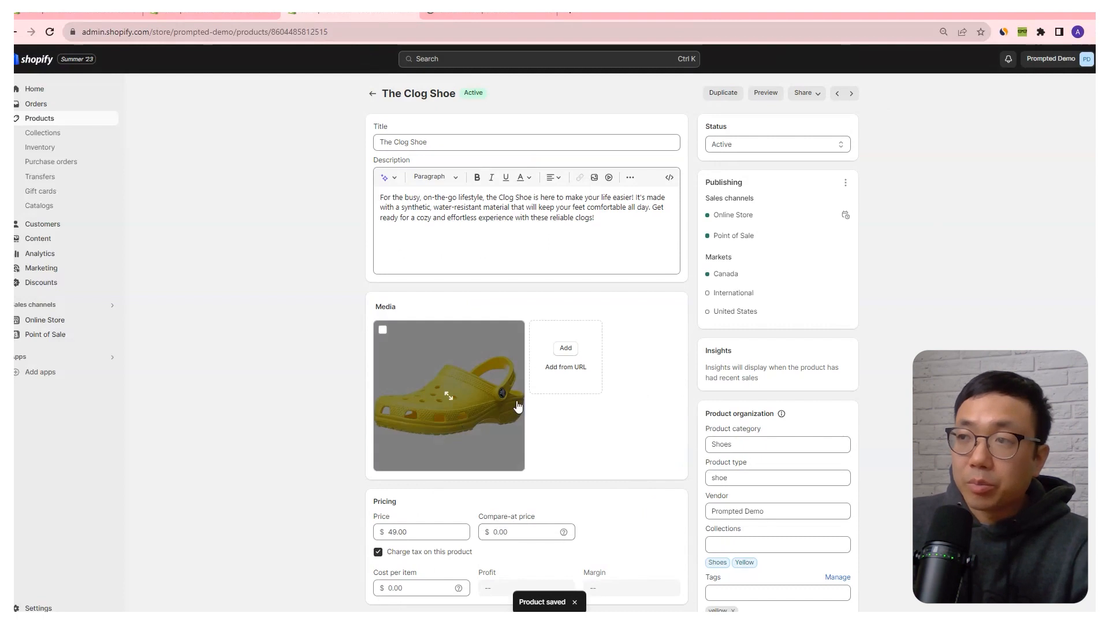
scroll(518, 406, down, 6)
scroll(518, 406, down, 3)
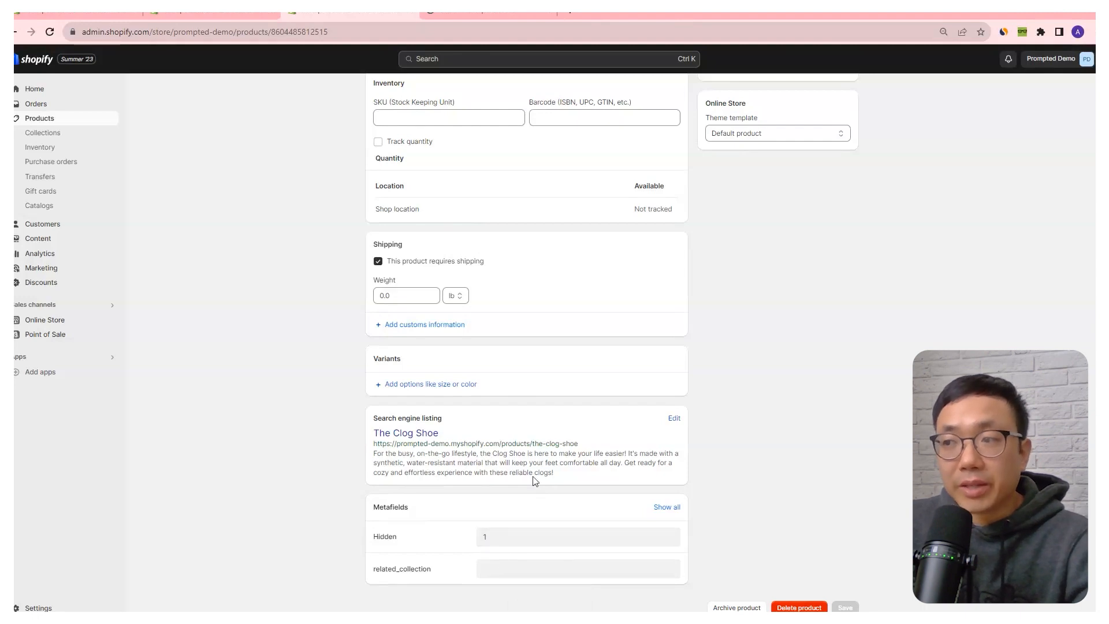
Refresh the storefront's Shoes collection and search the store for "shoe" and "clog" to check whether the clog is hidden
click(492, 15)
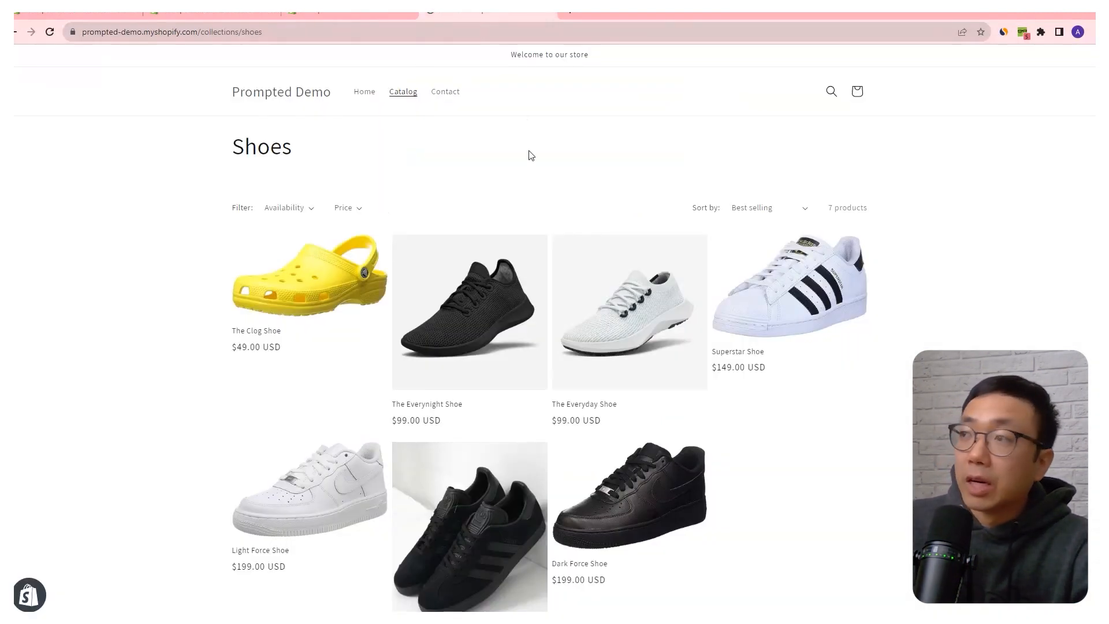
click(53, 33)
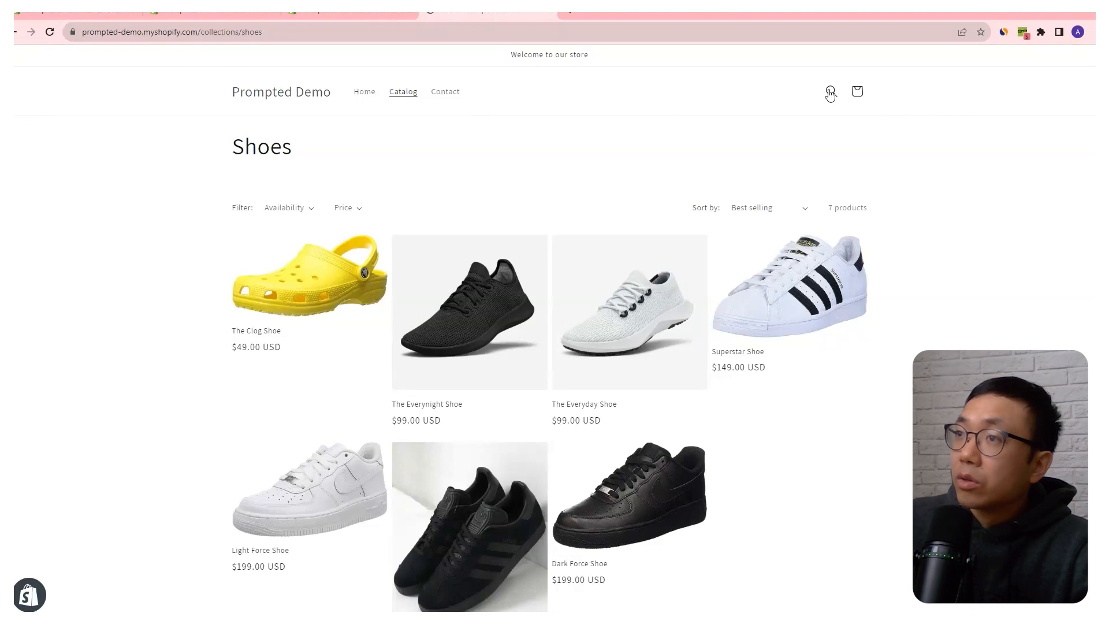
click(830, 92)
text(shoe)
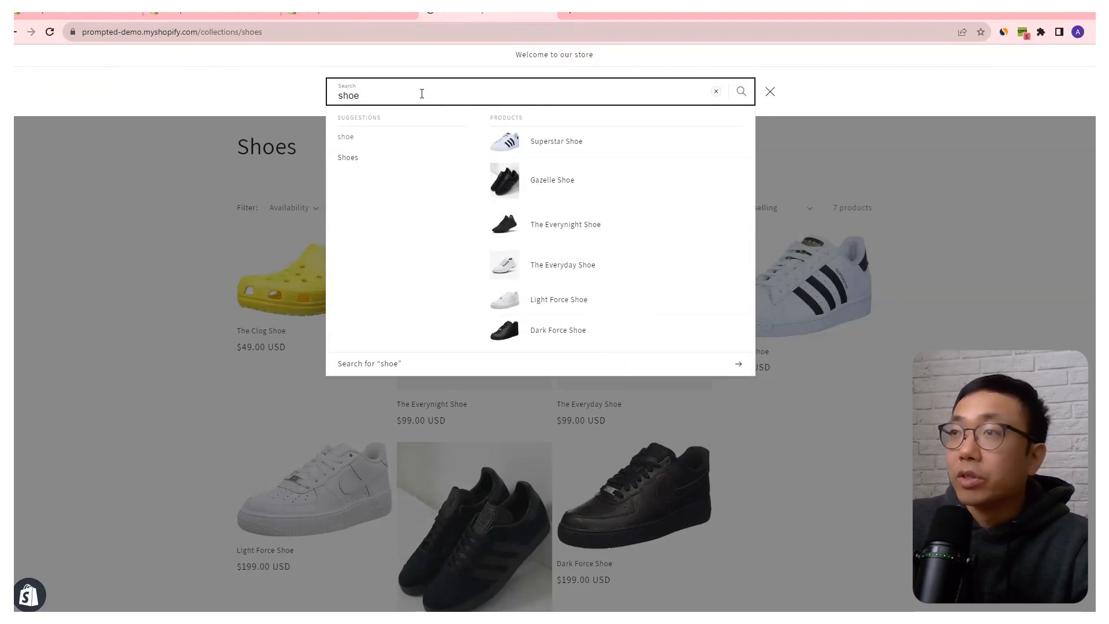
text(clog)
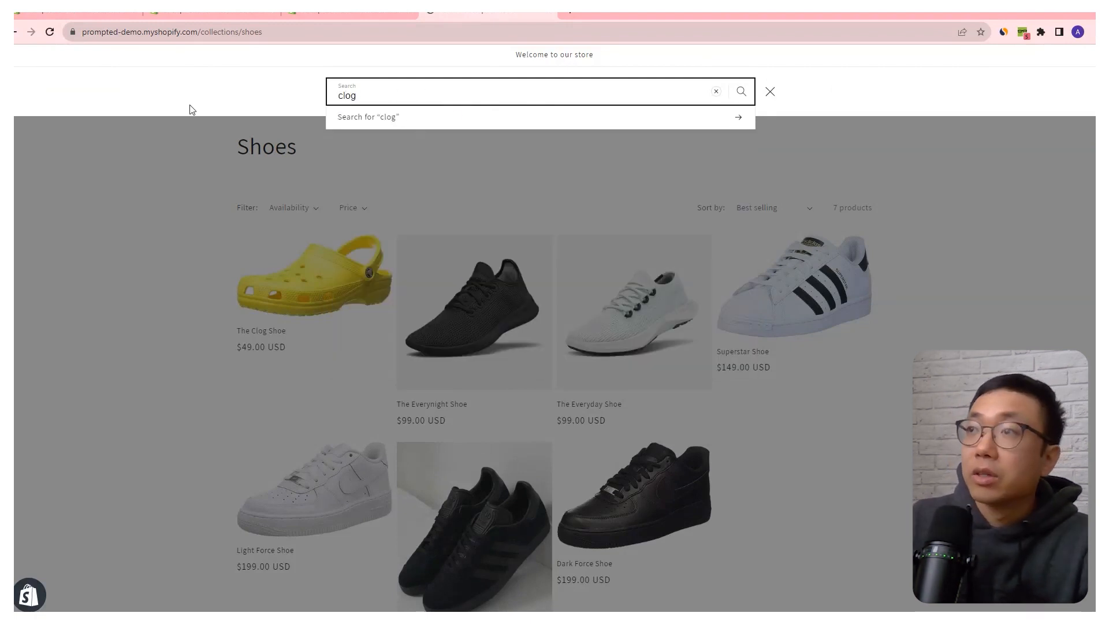
click(716, 92)
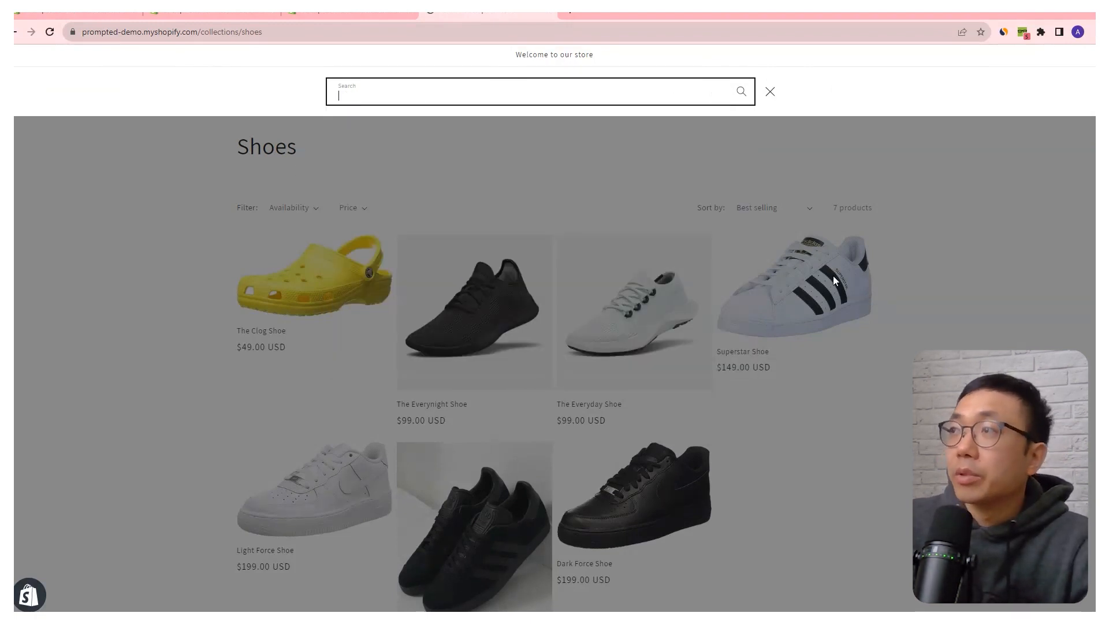
click(716, 136)
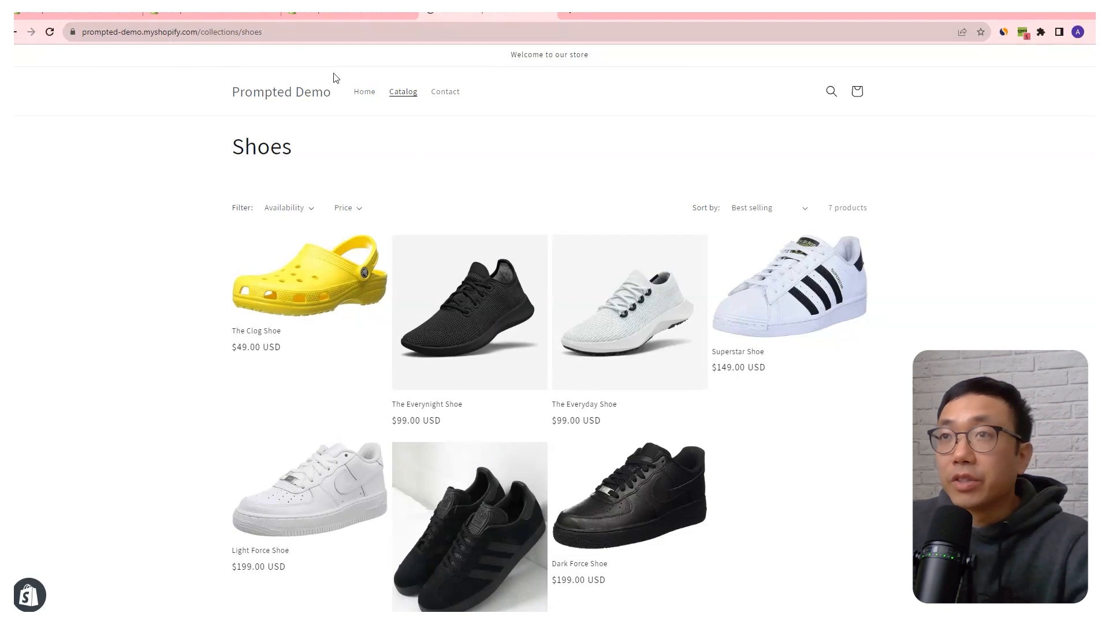
Add a second condition to the Shoes collection in the store admin
click(242, 15)
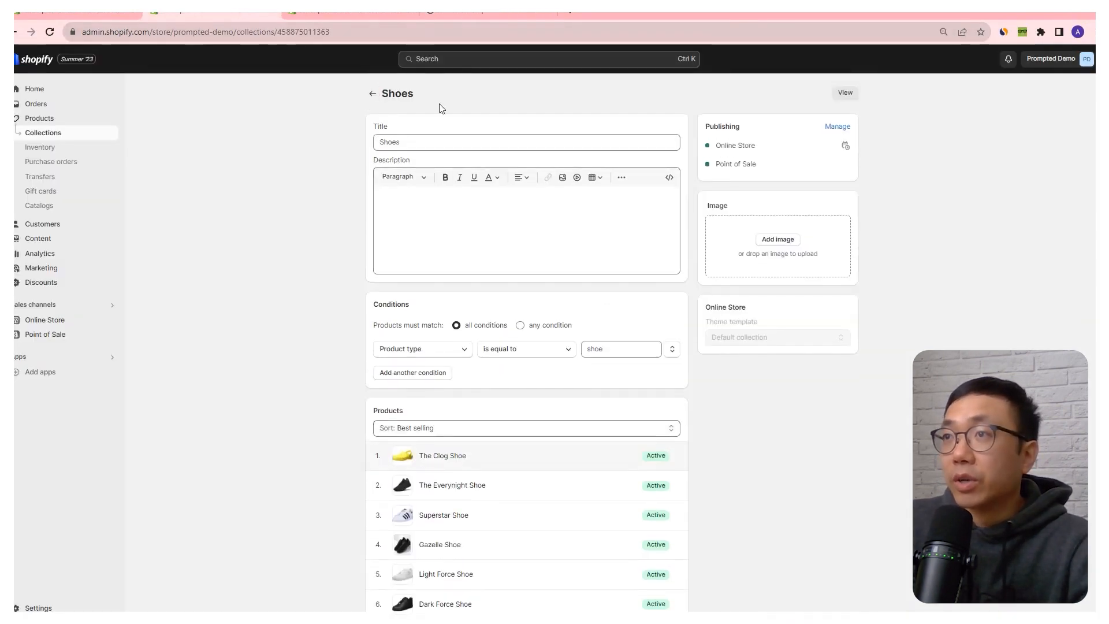
scroll(584, 315, down, 3)
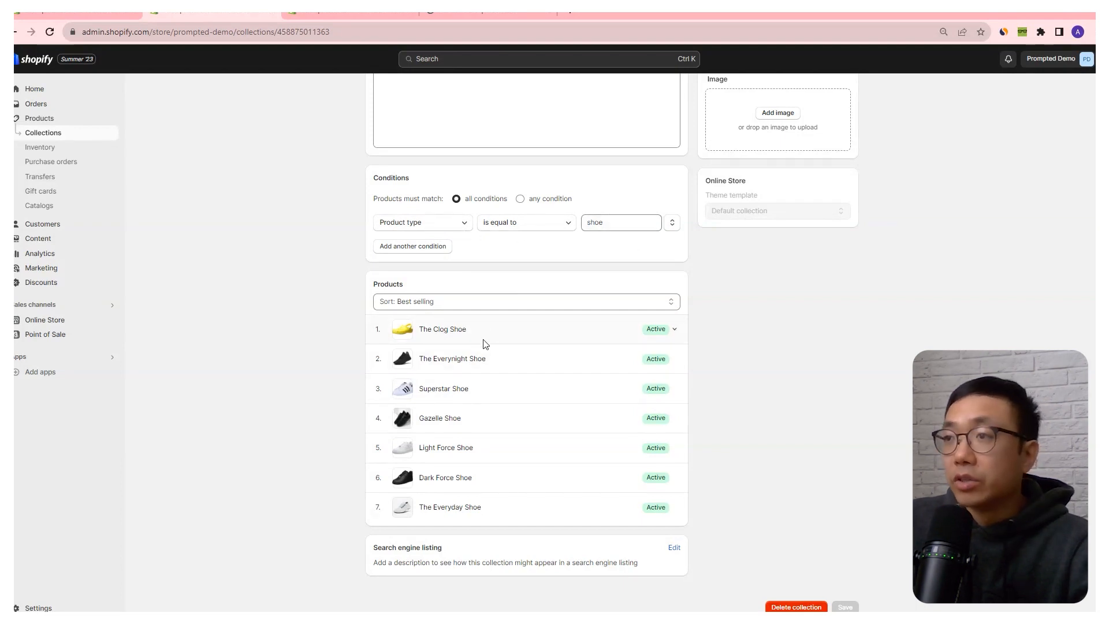
click(421, 247)
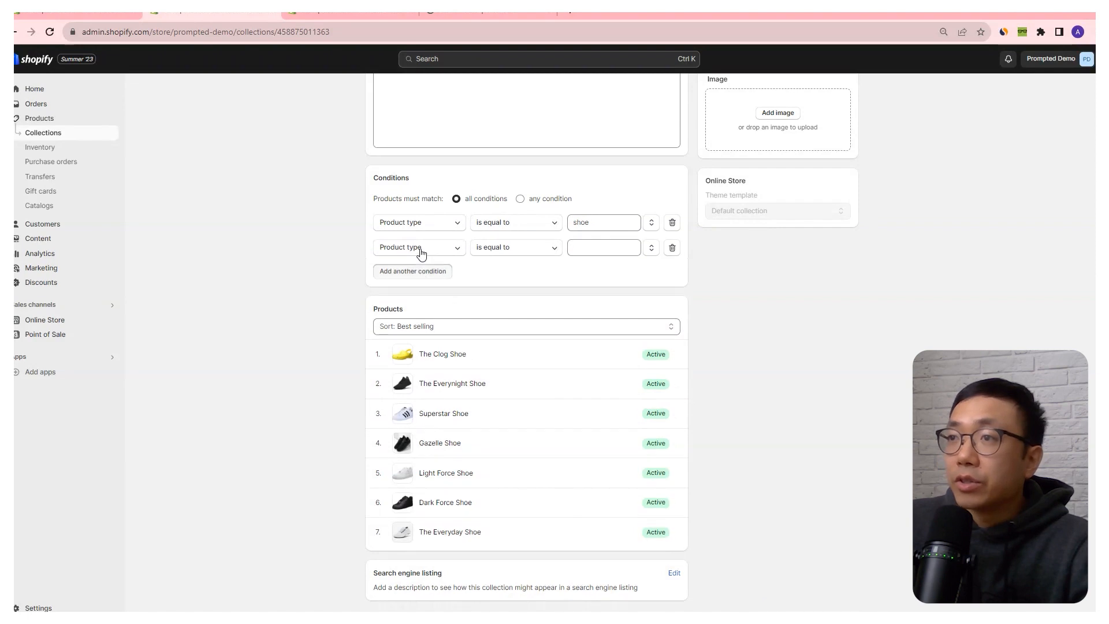
Try Product tag in the second condition, look at its available operators, and switch the condition back to Product type
click(452, 253)
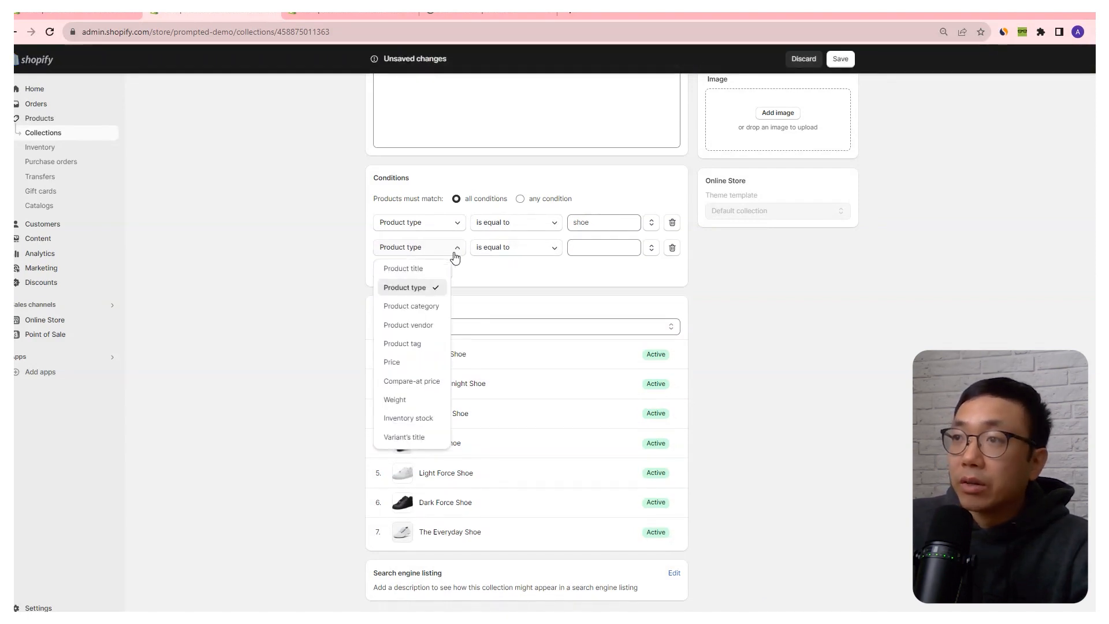
click(410, 344)
click(526, 247)
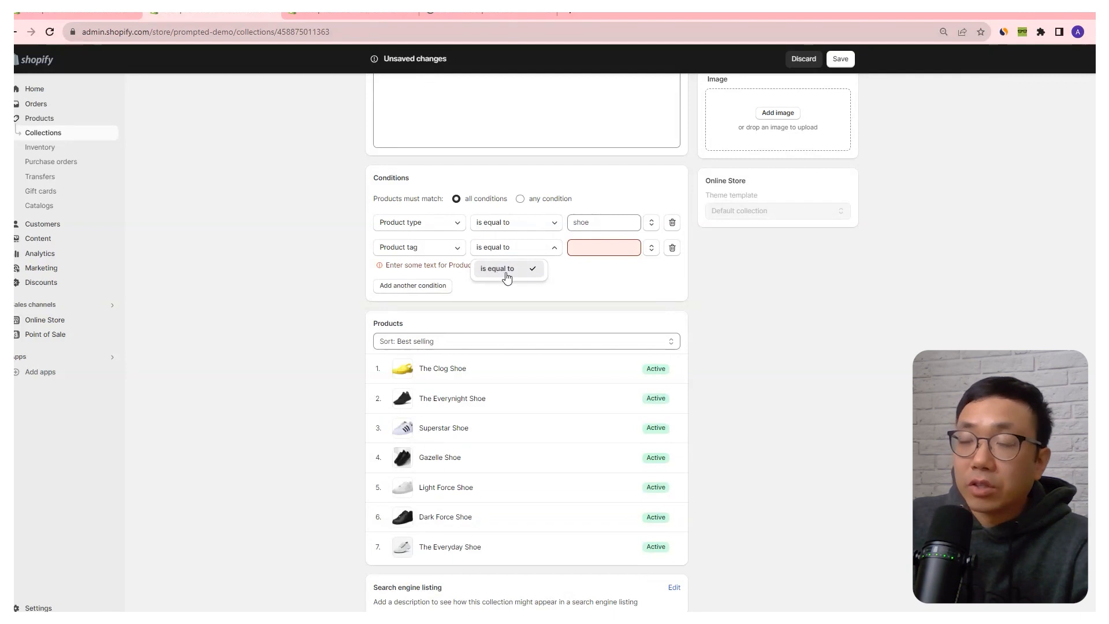
click(453, 250)
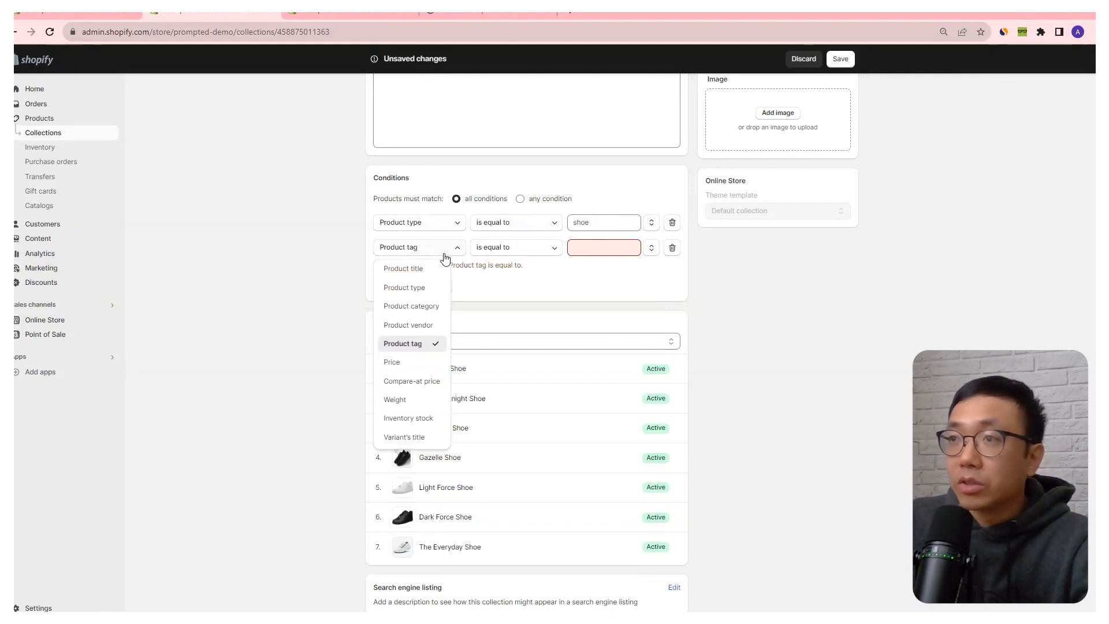
click(434, 289)
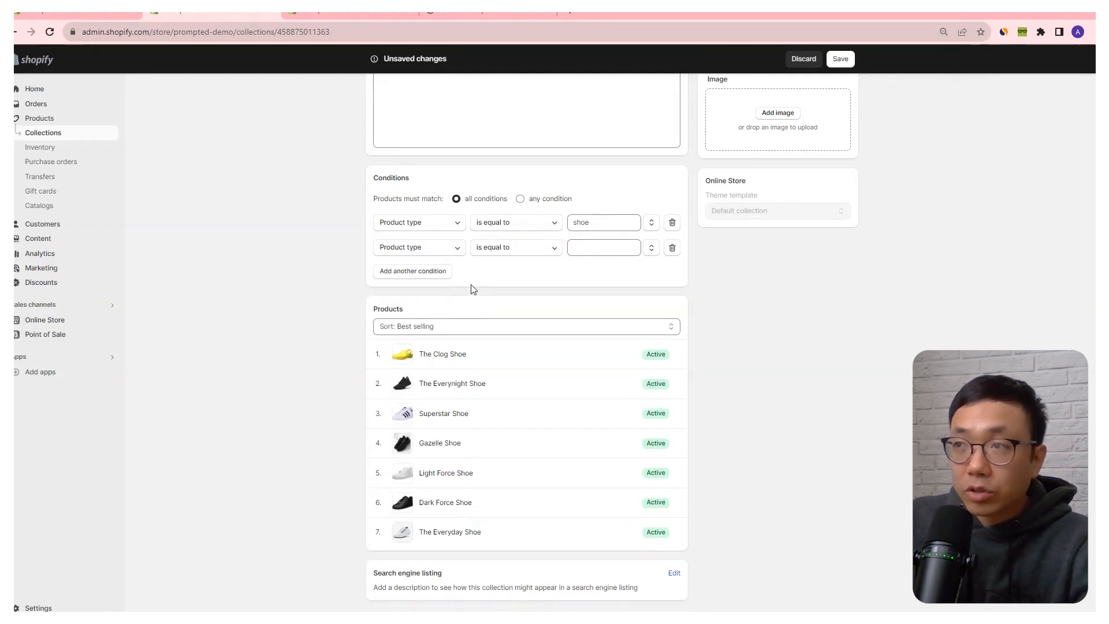
Make the second condition require that the product type does not contain "special", and save the Shoes collection
click(519, 250)
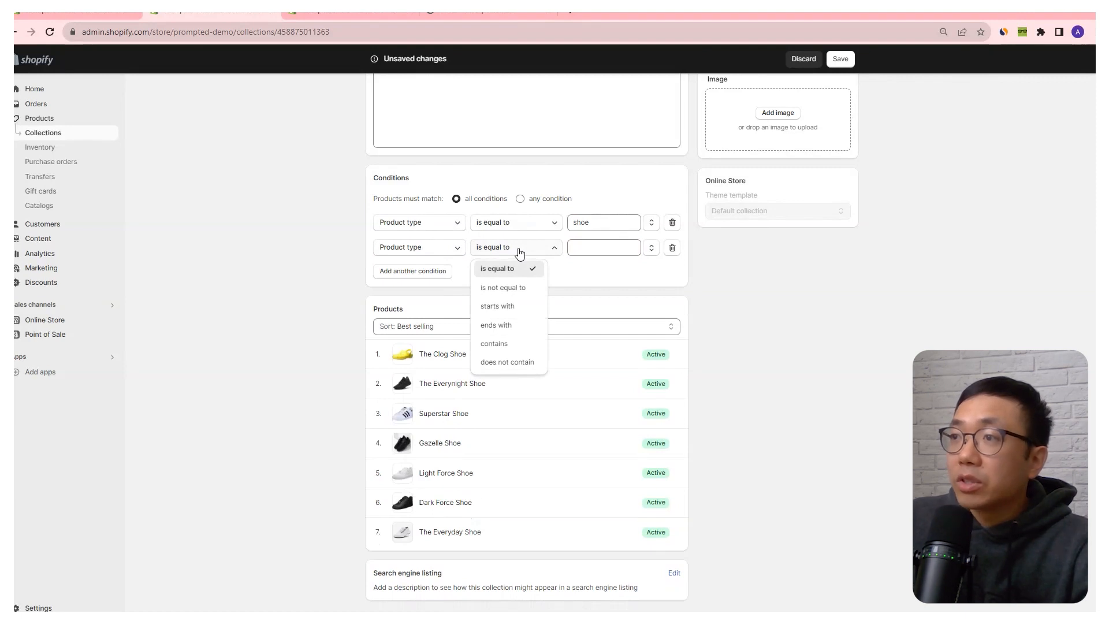
click(503, 362)
click(575, 248)
text(spen)
text(ia)
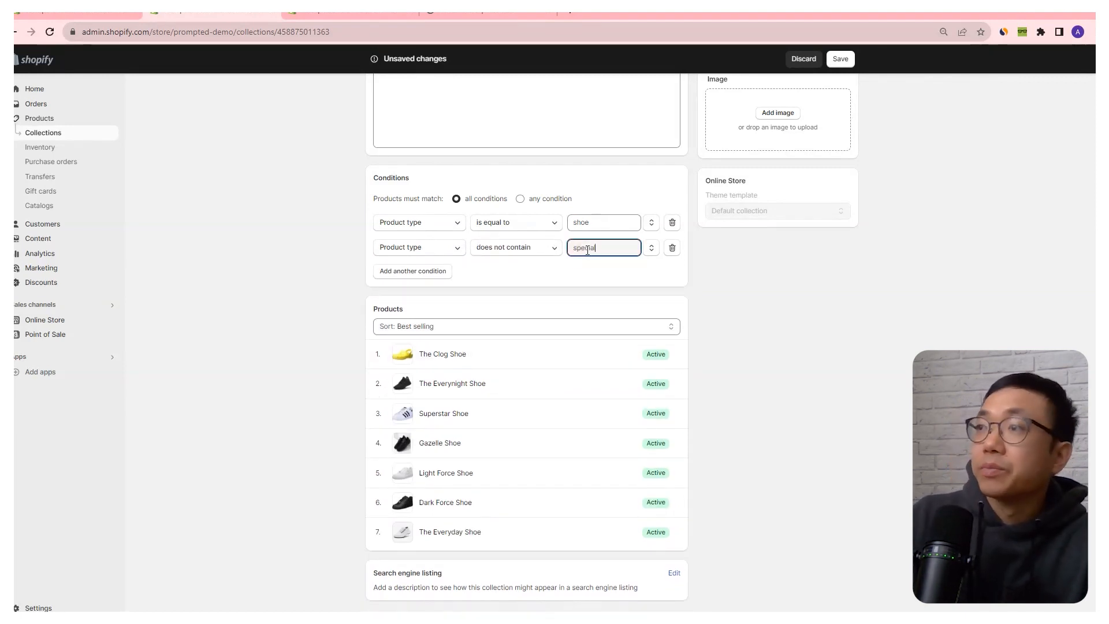
text(l)
click(842, 309)
click(840, 61)
Change The Clog Shoe's product type to "special" and save the product
click(346, 13)
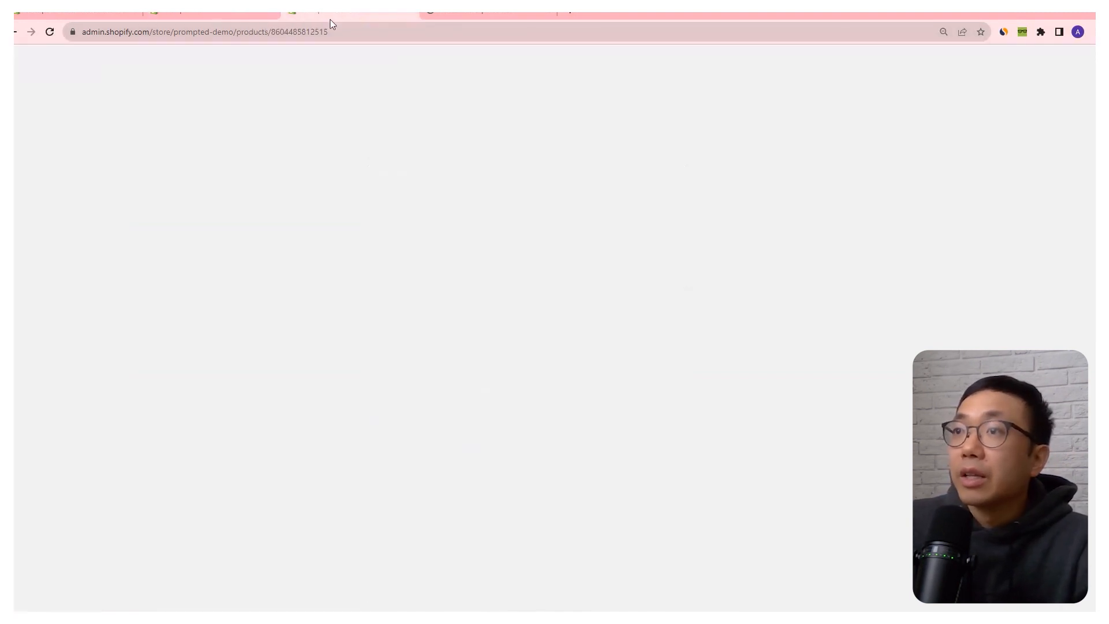
scroll(366, 231, up, 9)
scroll(661, 428, down, 2)
double_click(716, 323)
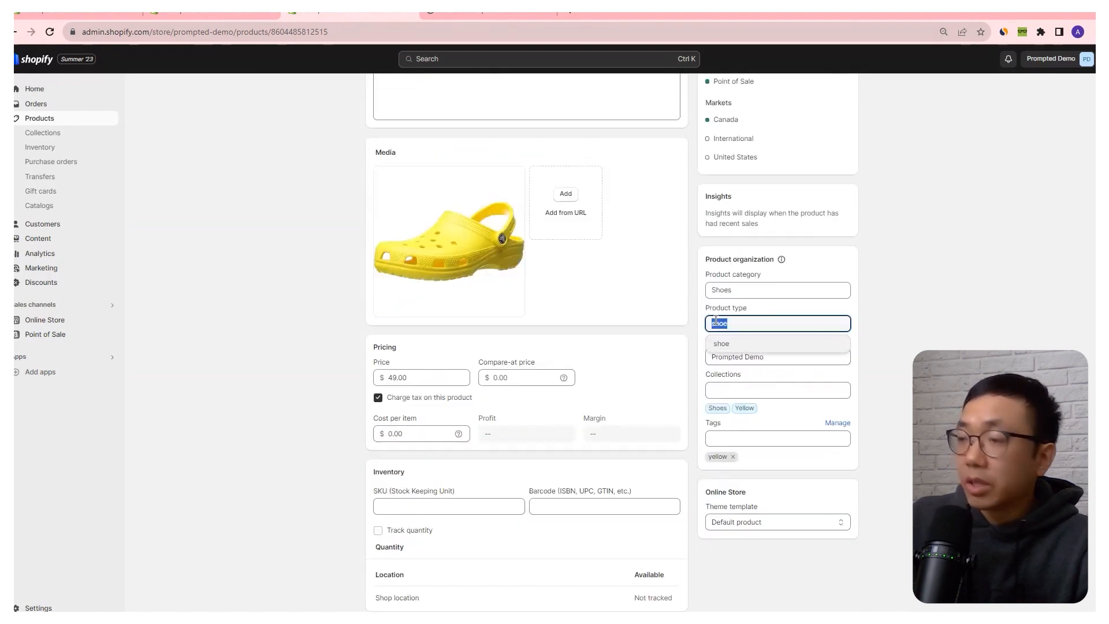
text(special)
click(841, 62)
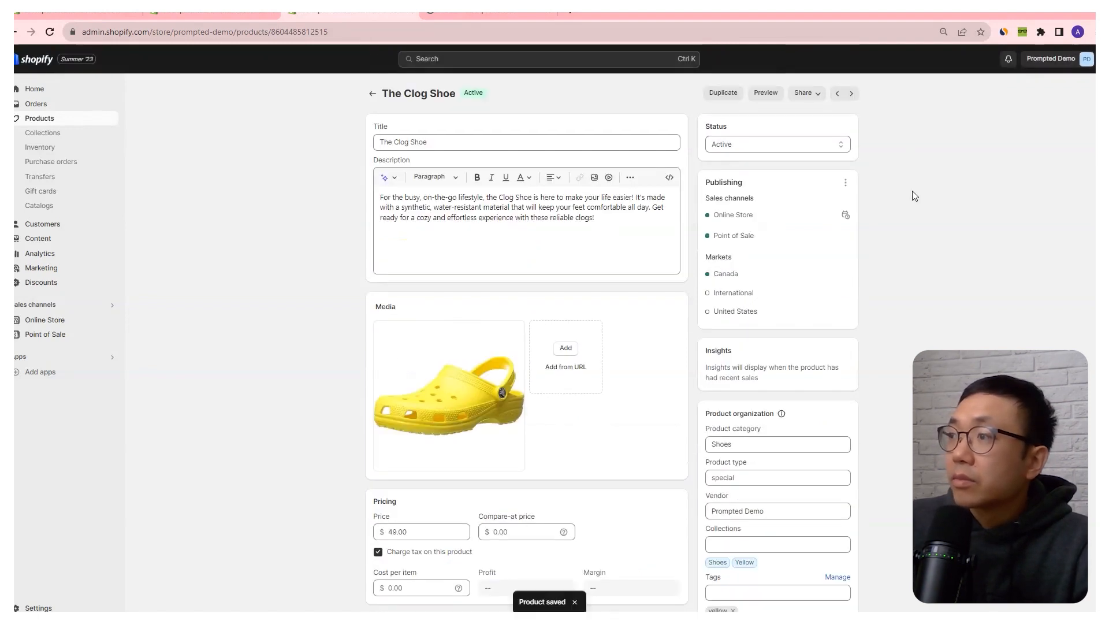
Return to the Shoes collection in the admin and refresh it to check its product list
click(173, 13)
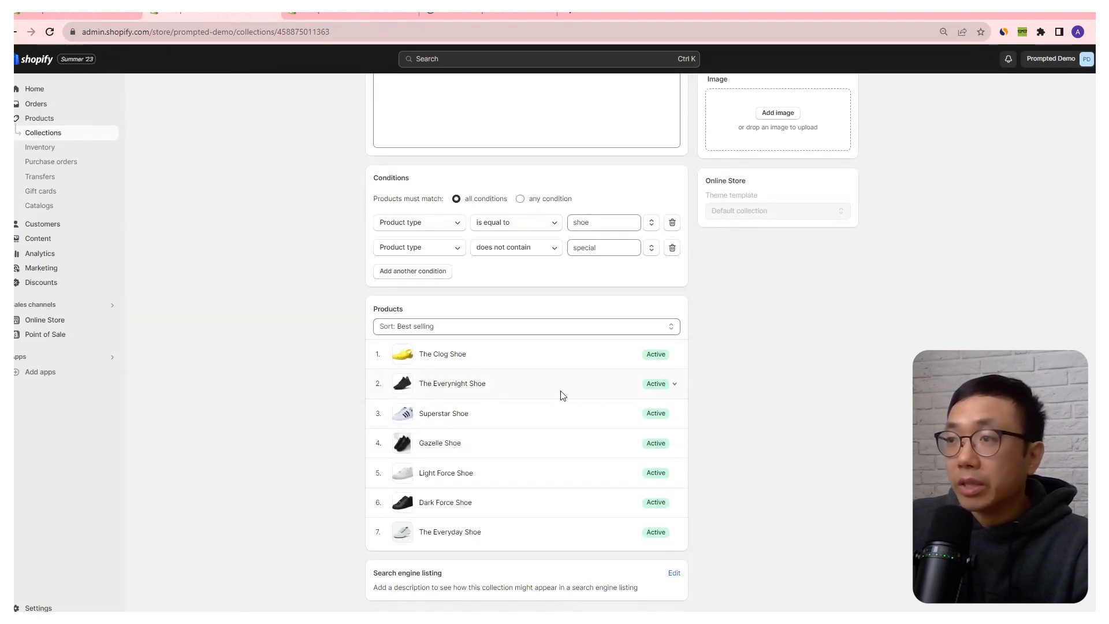
click(53, 32)
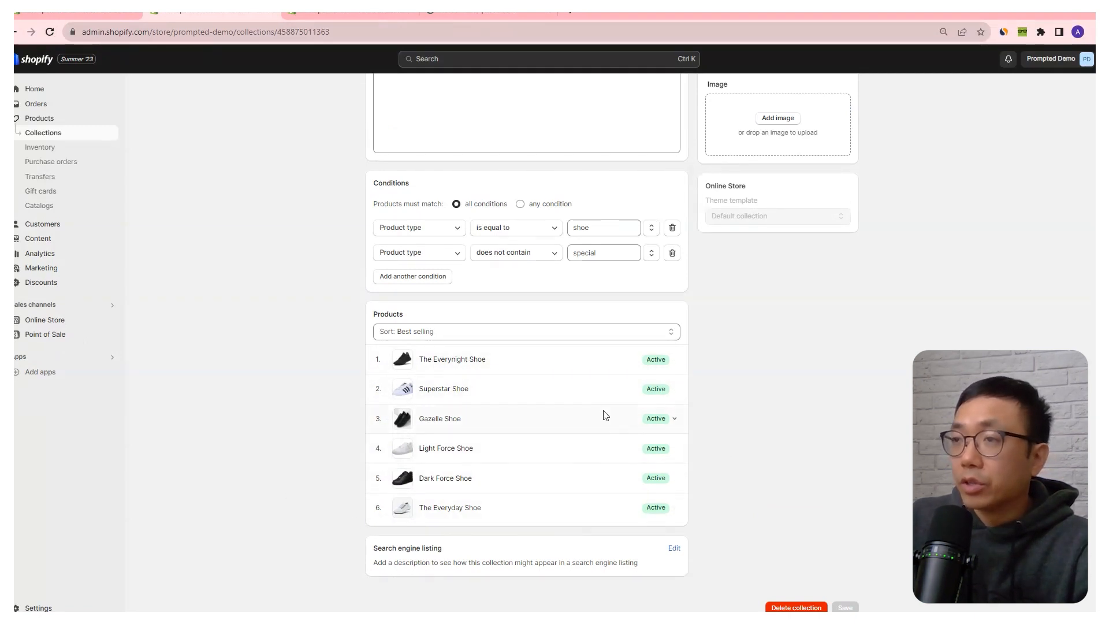
Check the Shoes collection page on the storefront, search the store for "shoe", and close the search
scroll(605, 415, up, 3)
click(462, 11)
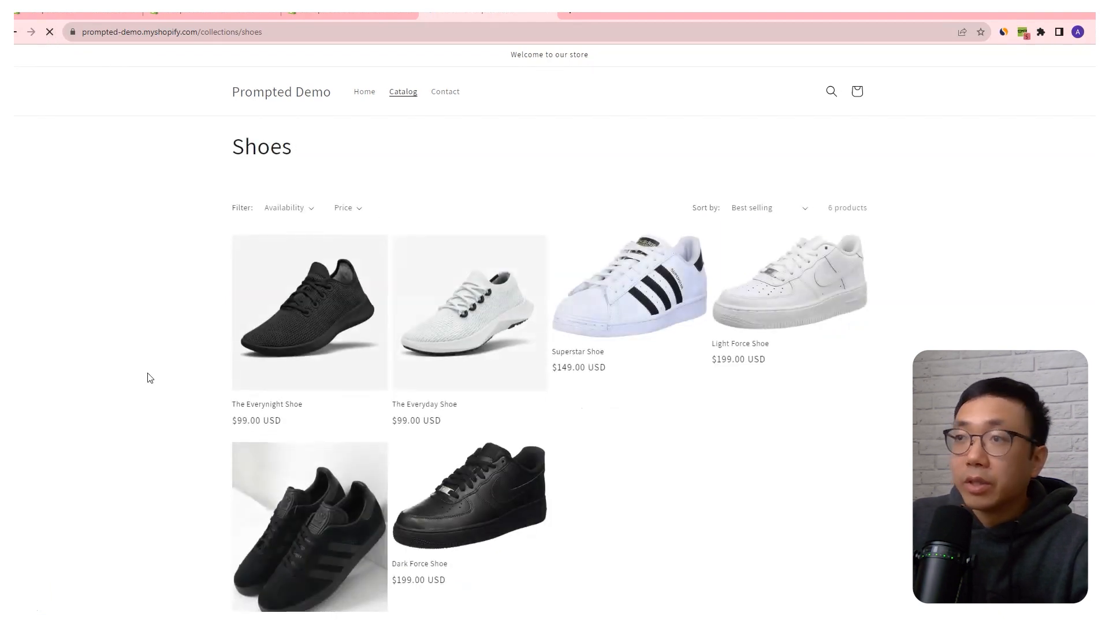
click(832, 92)
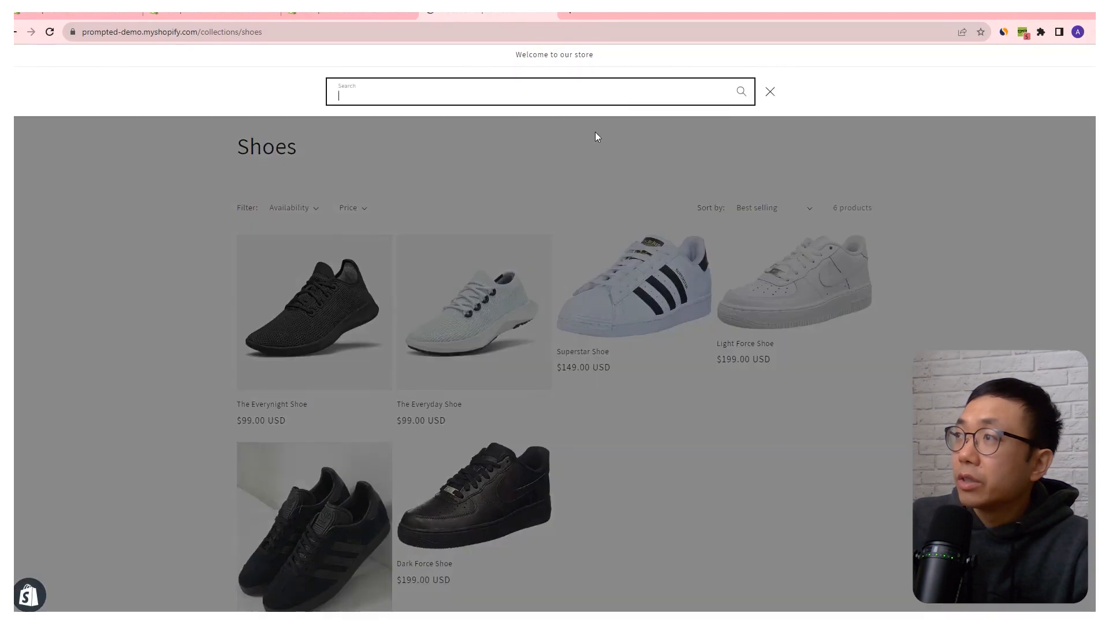
text(shoe)
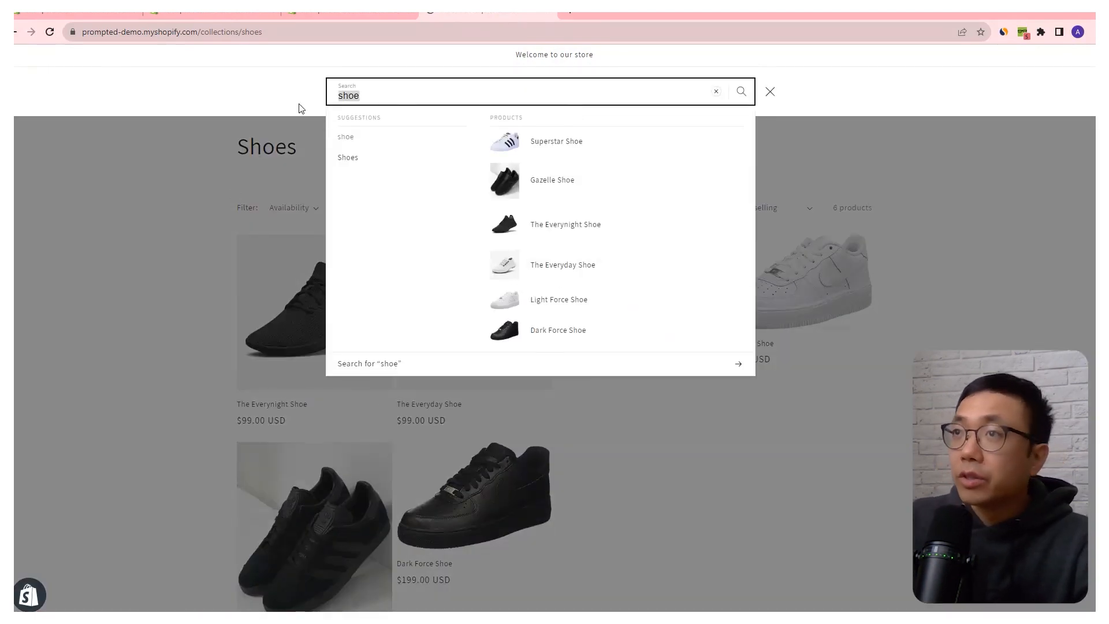
click(770, 92)
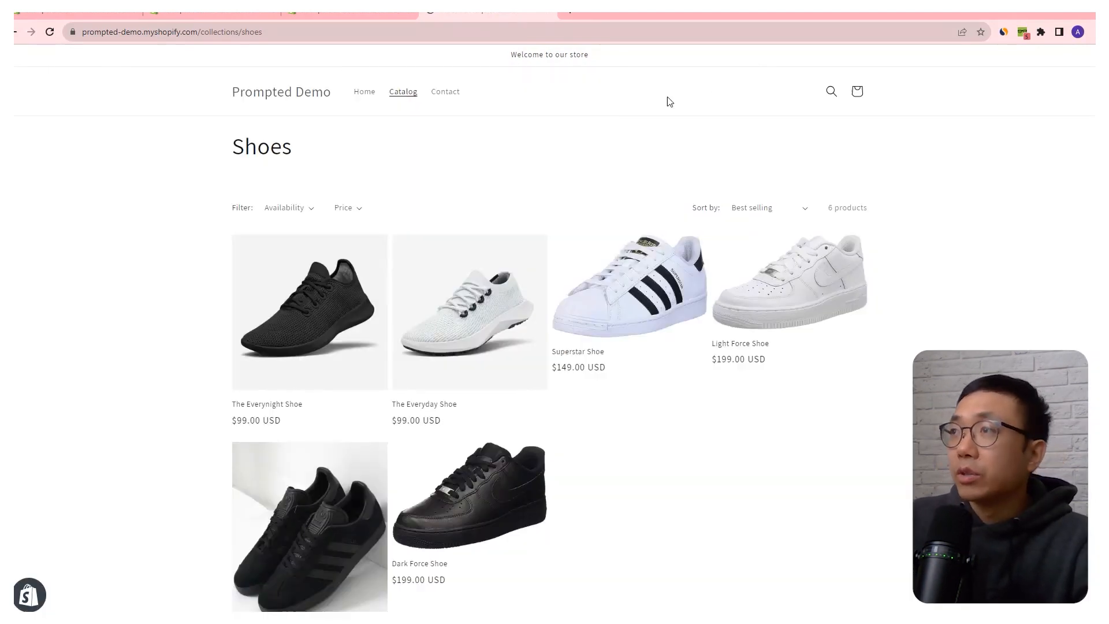
Copy The Clog Shoe's product URL from the search engine listing on its admin product page
click(362, 12)
scroll(449, 261, down, 8)
scroll(449, 261, down, 1)
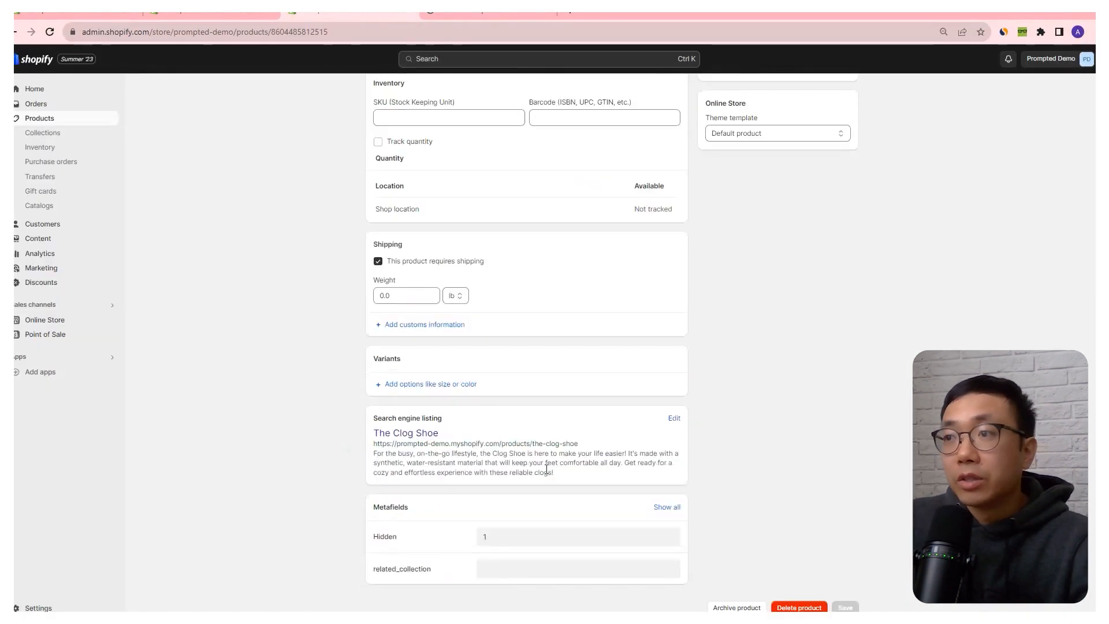
drag(579, 443, 376, 447)
key(ctrl+c)
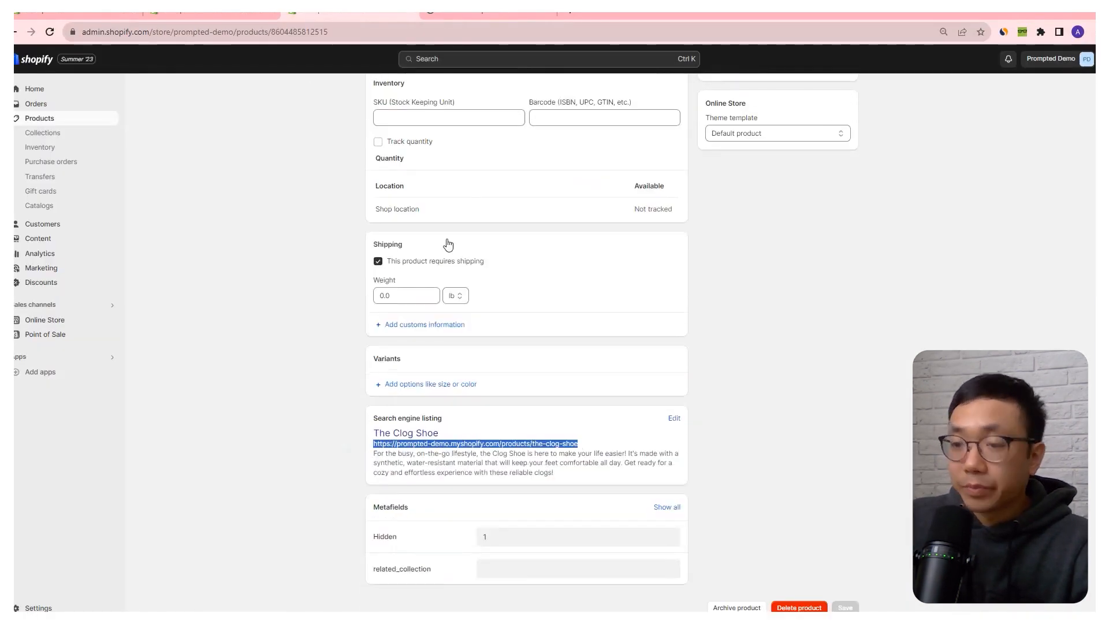
Open The Clog Shoe's storefront page directly from the copied product URL
click(515, 12)
click(403, 31)
key(ctrl+v)
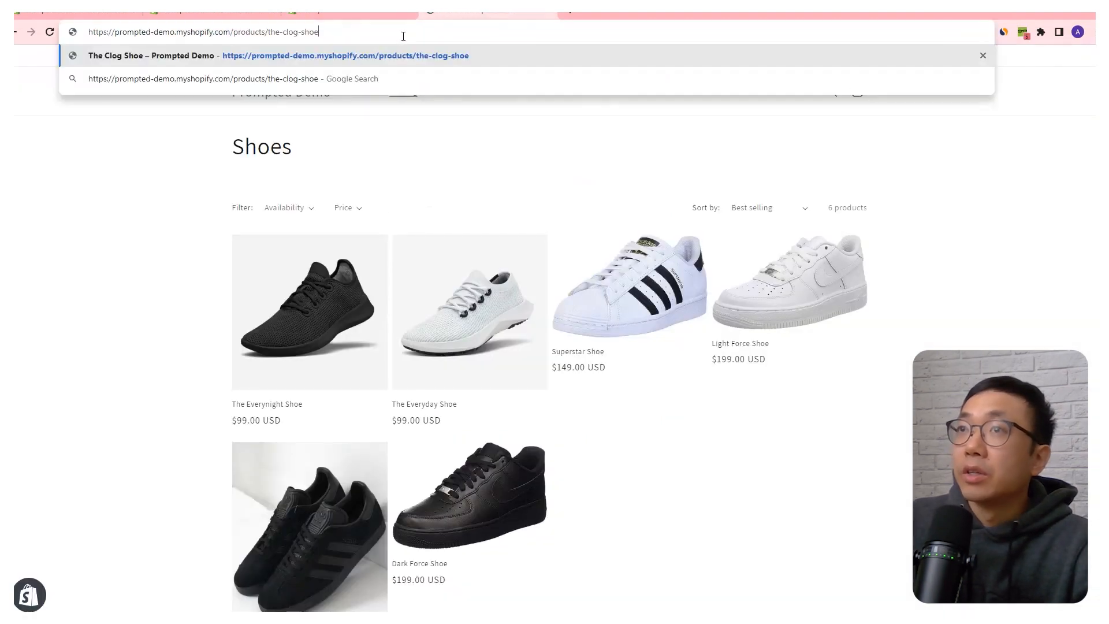
key(Return)
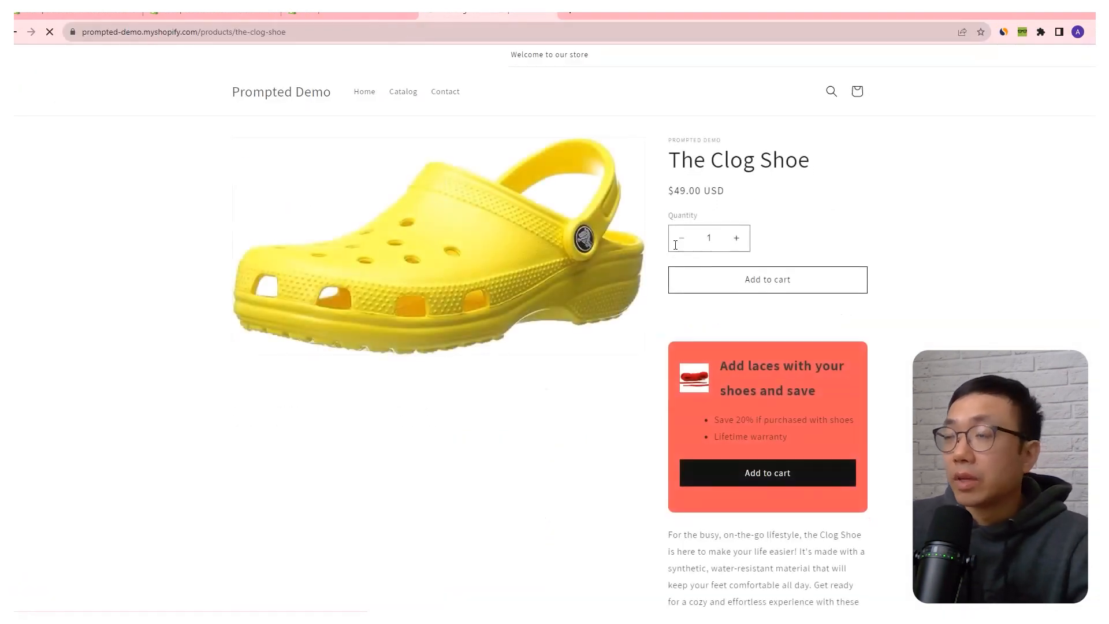
Look through The Clog Shoe's storefront page, including the laces offer and description, and return to the Shoes catalog
scroll(645, 254, down, 5)
scroll(634, 421, down, 3)
scroll(633, 411, up, 7)
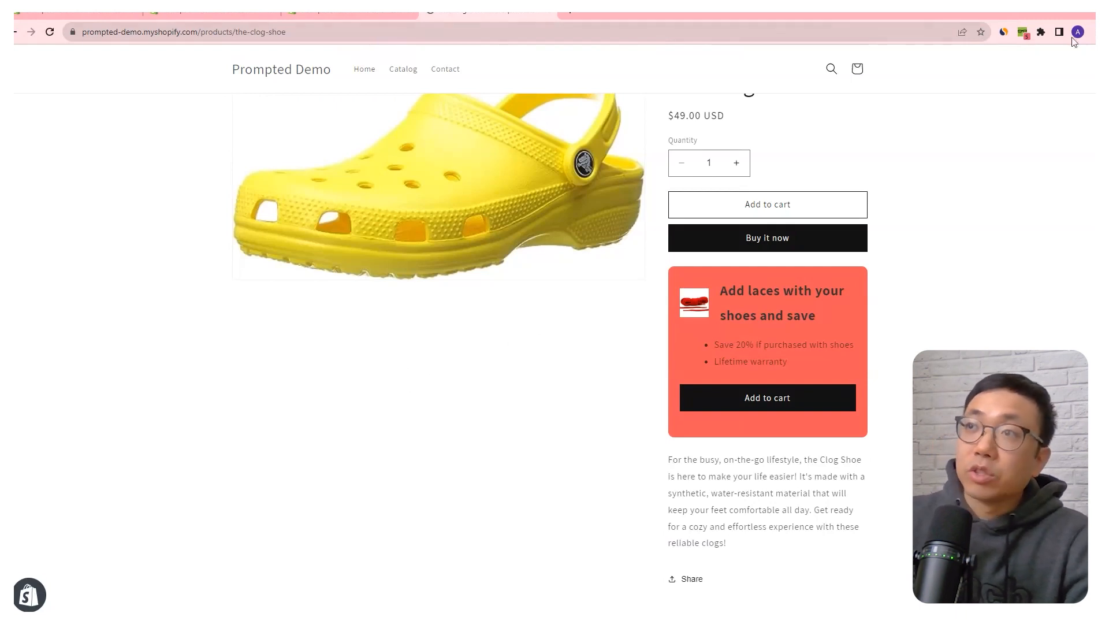
click(405, 70)
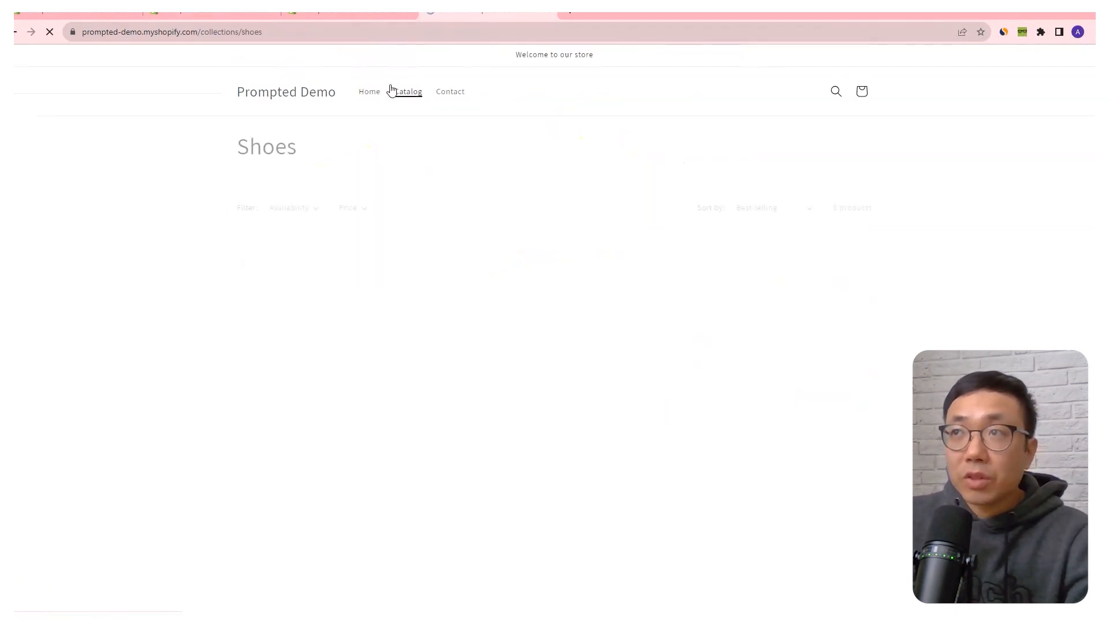